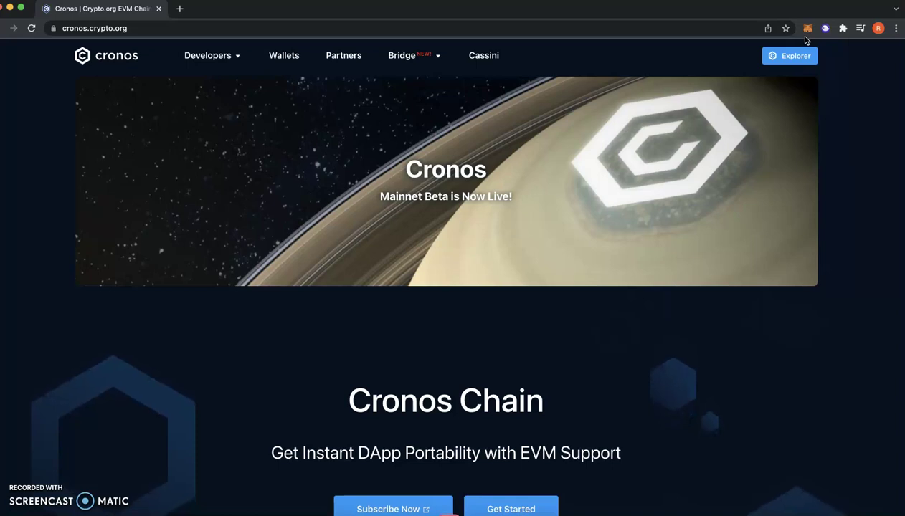
From MetaMask's network list, start adding a new custom network.
click(807, 32)
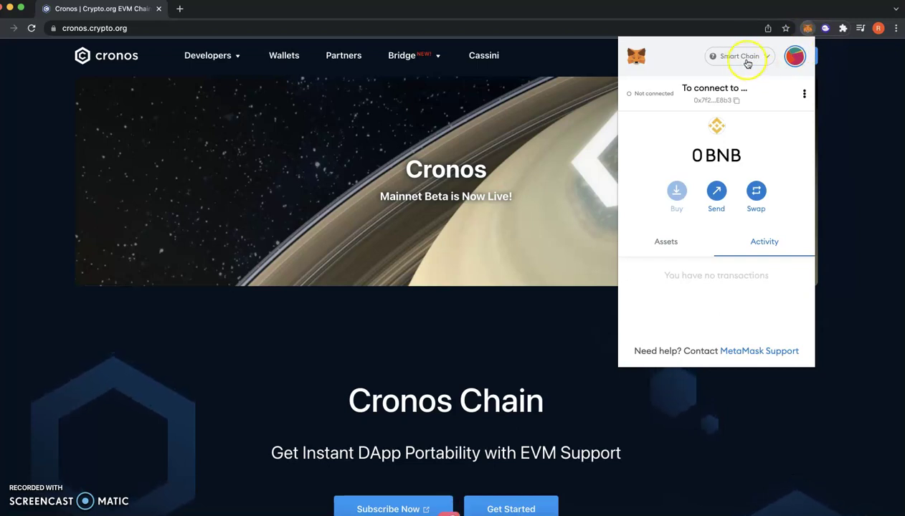
click(795, 56)
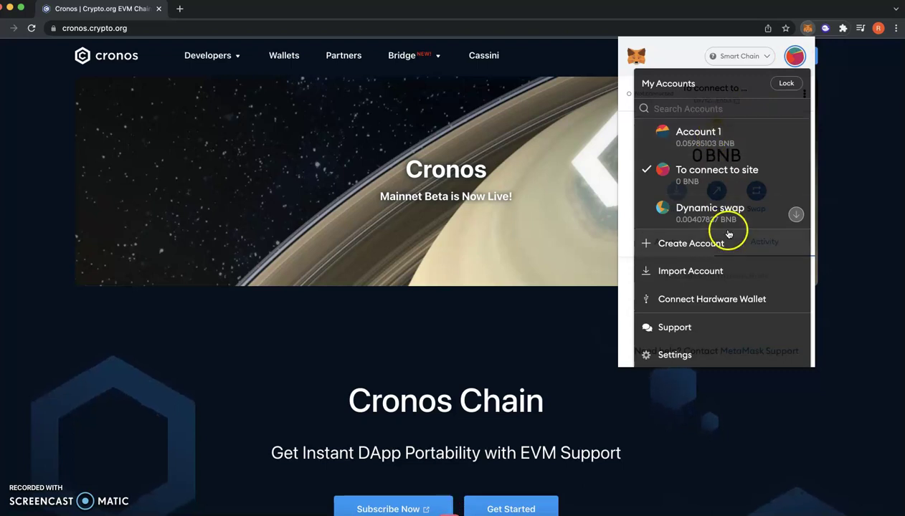
click(762, 57)
click(764, 58)
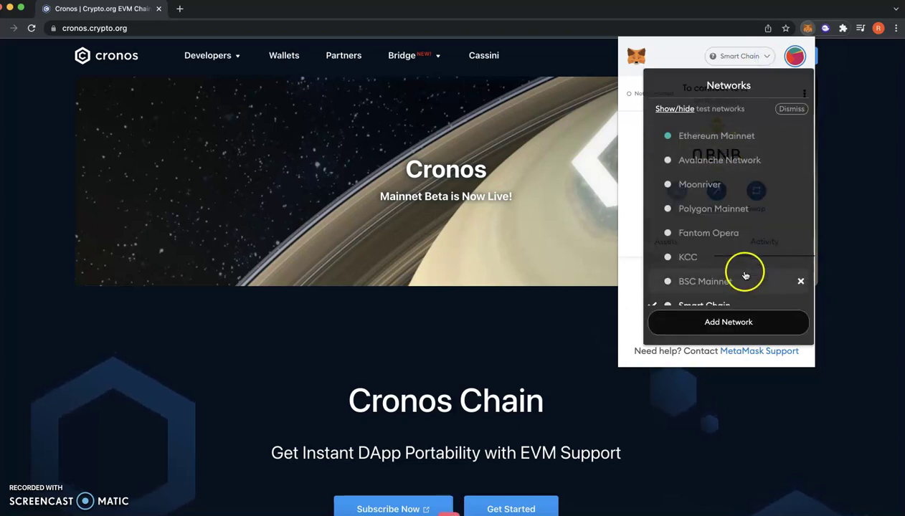
click(739, 325)
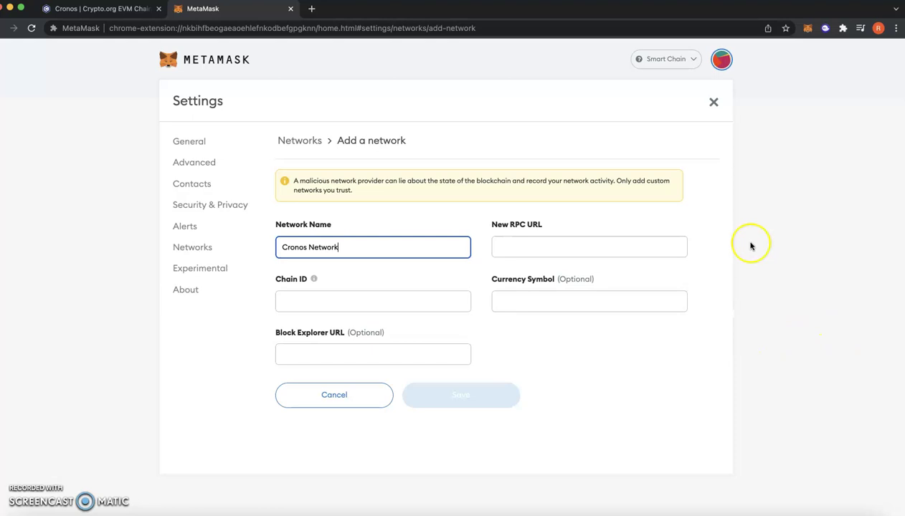
click(519, 253)
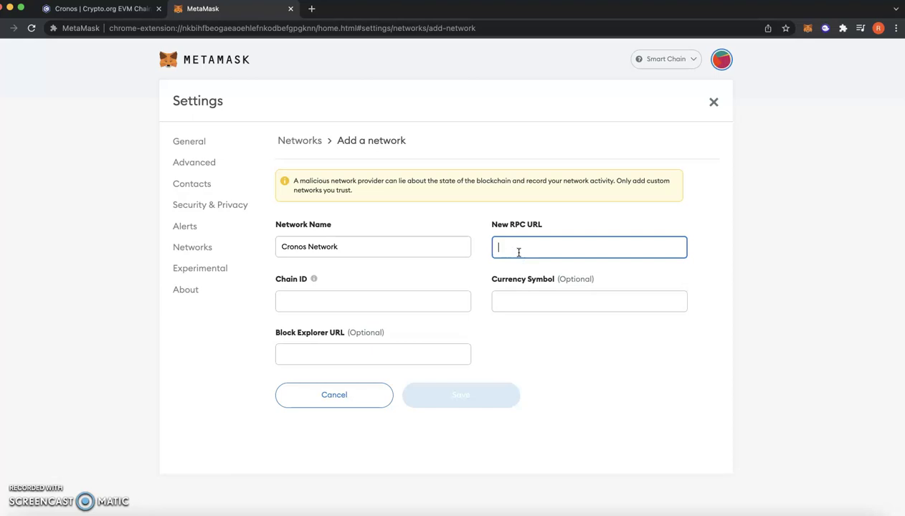
text(https)
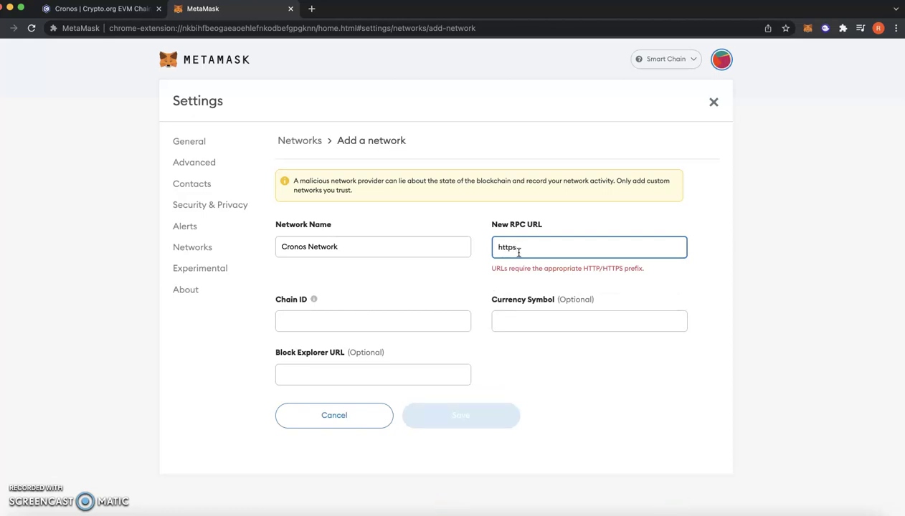
text(://e)
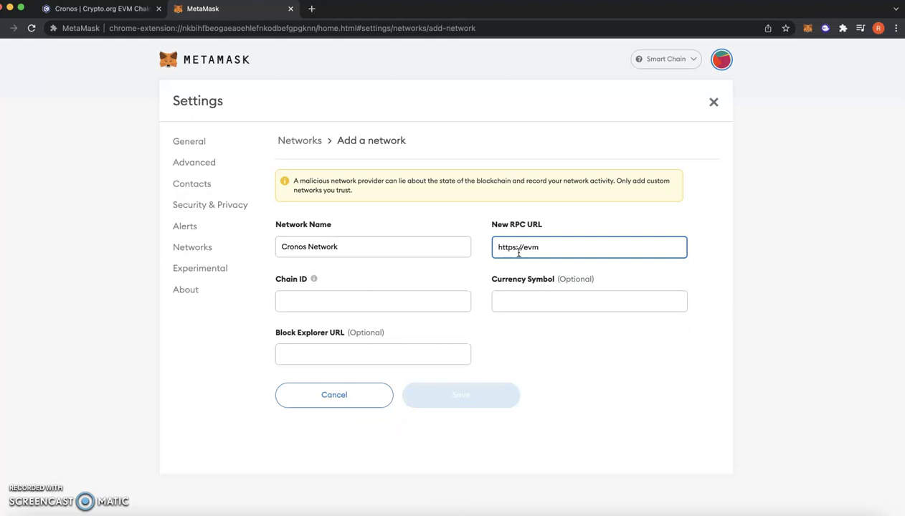
text(vm)
text(.)
text(cronos)
text(.cr)
text(ypto)
text(.or)
text(g)
click(540, 247)
key(BackSpace)
text(-)
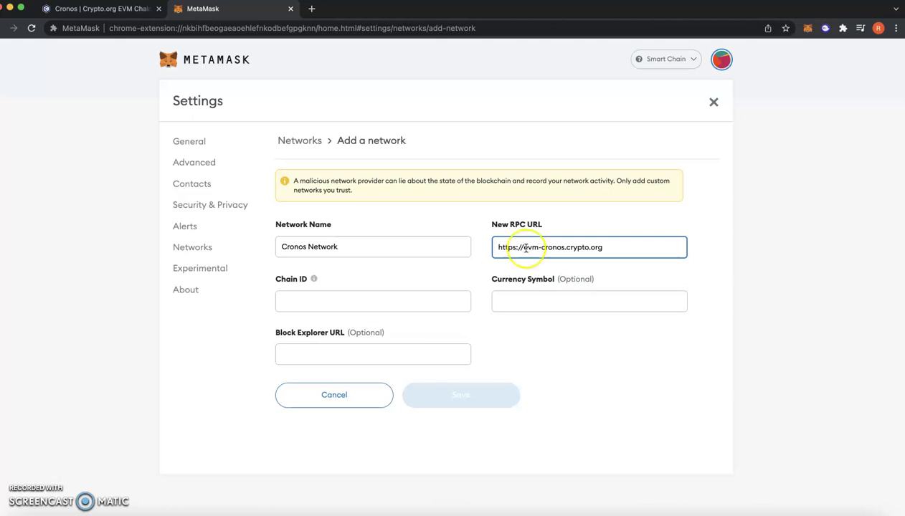
click(337, 303)
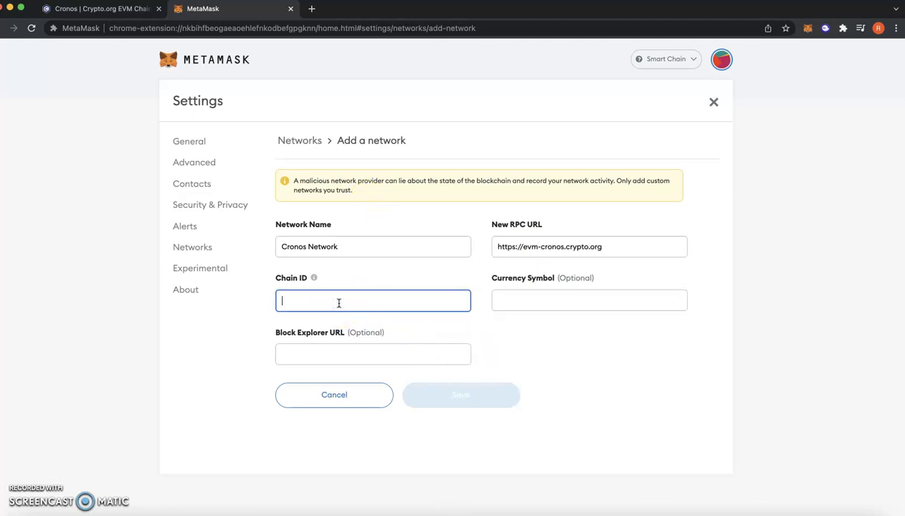
text(25)
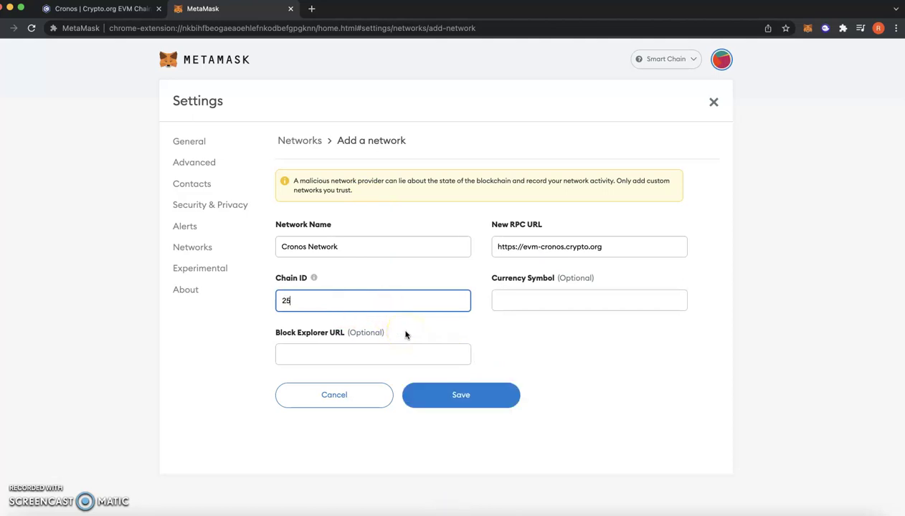
click(517, 298)
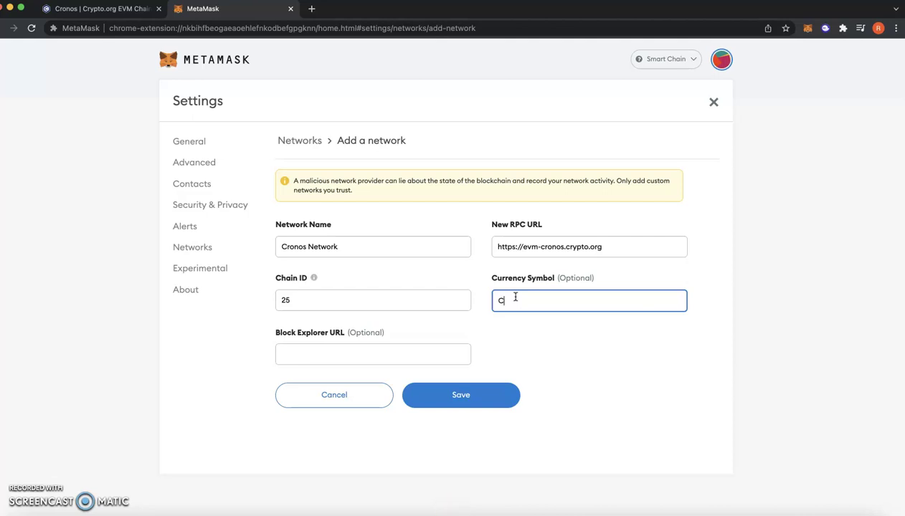
text(O)
click(303, 353)
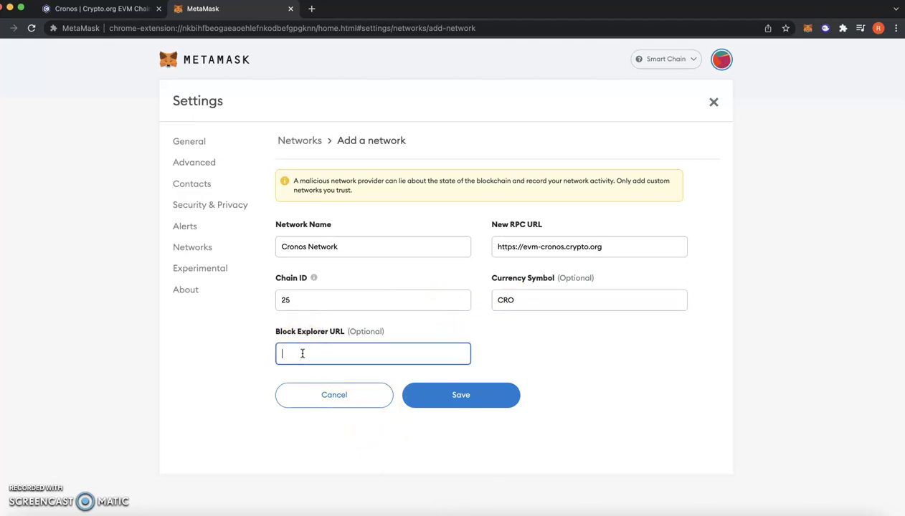
text(https)
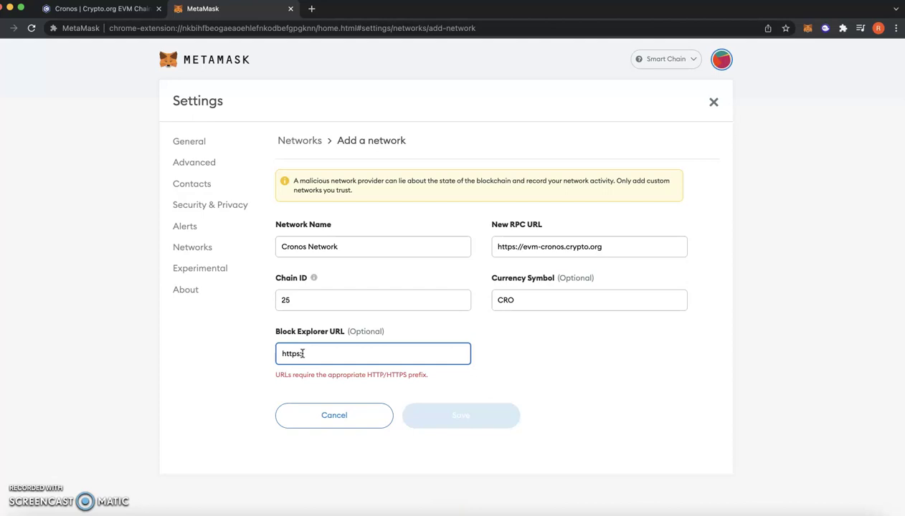
text(://)
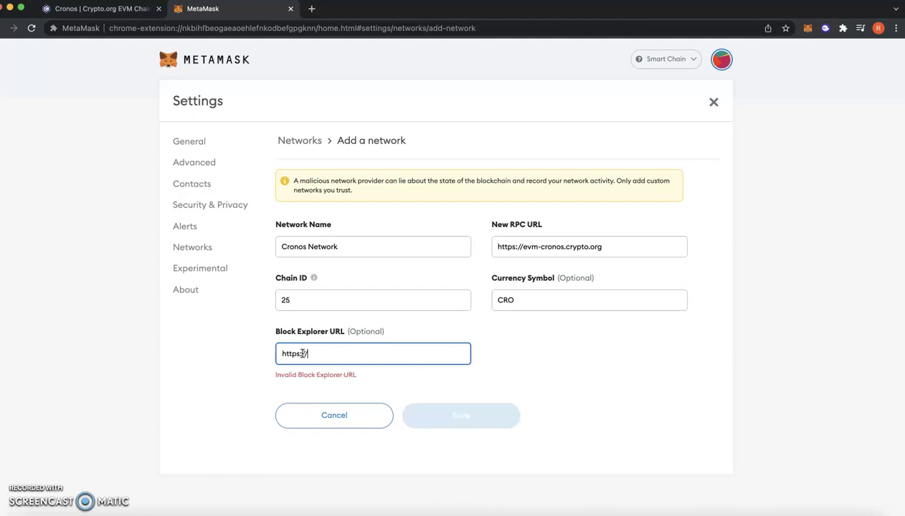
text(cr)
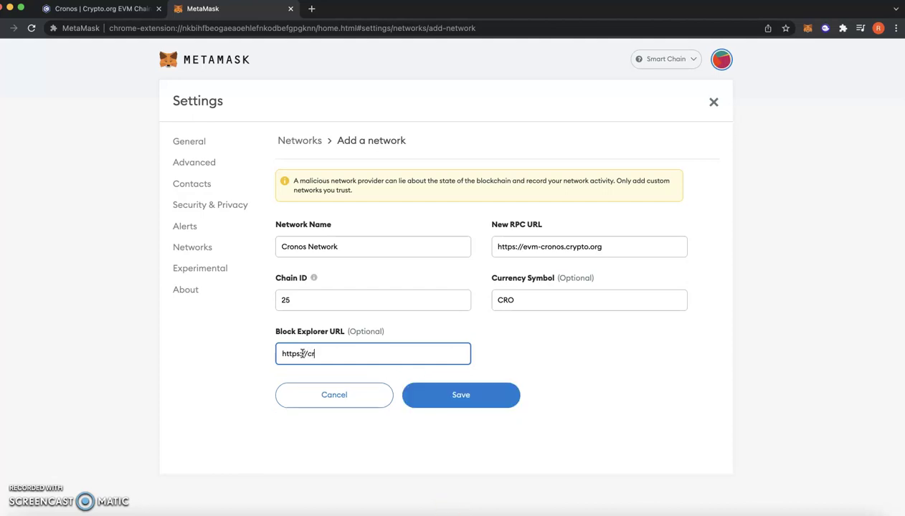
text(onos.crypto.org/)
Save the Cronos network and confirm it is checked as the active network.
click(461, 395)
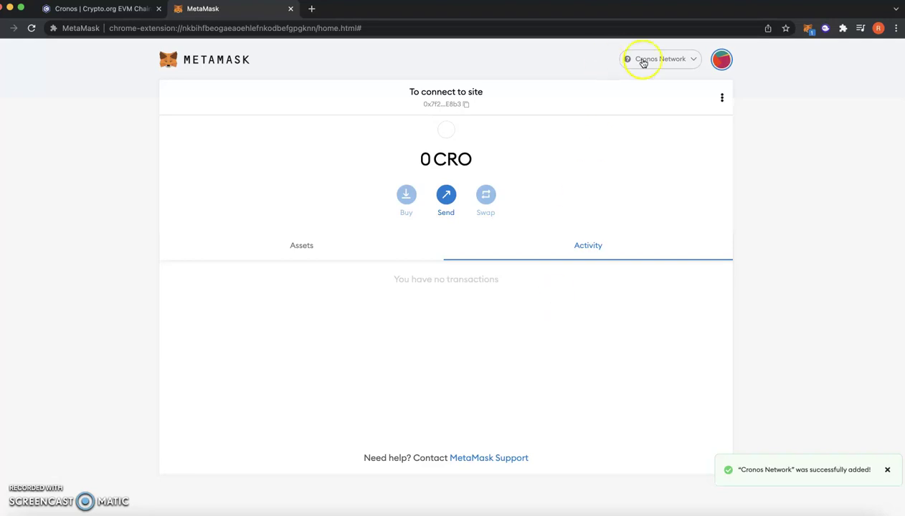
click(693, 62)
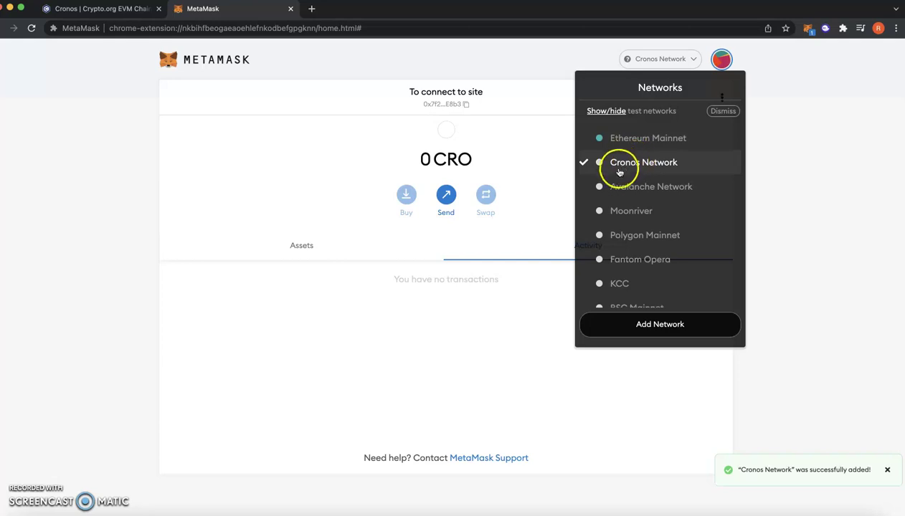
click(808, 284)
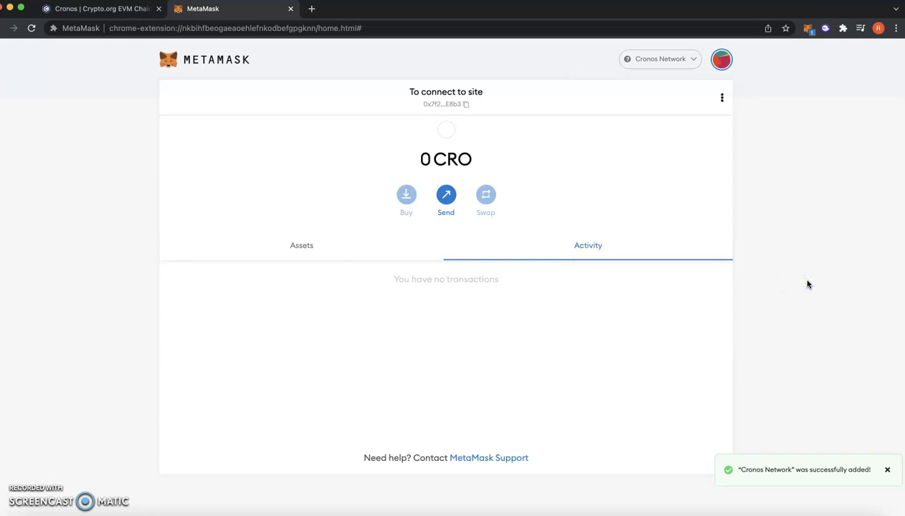